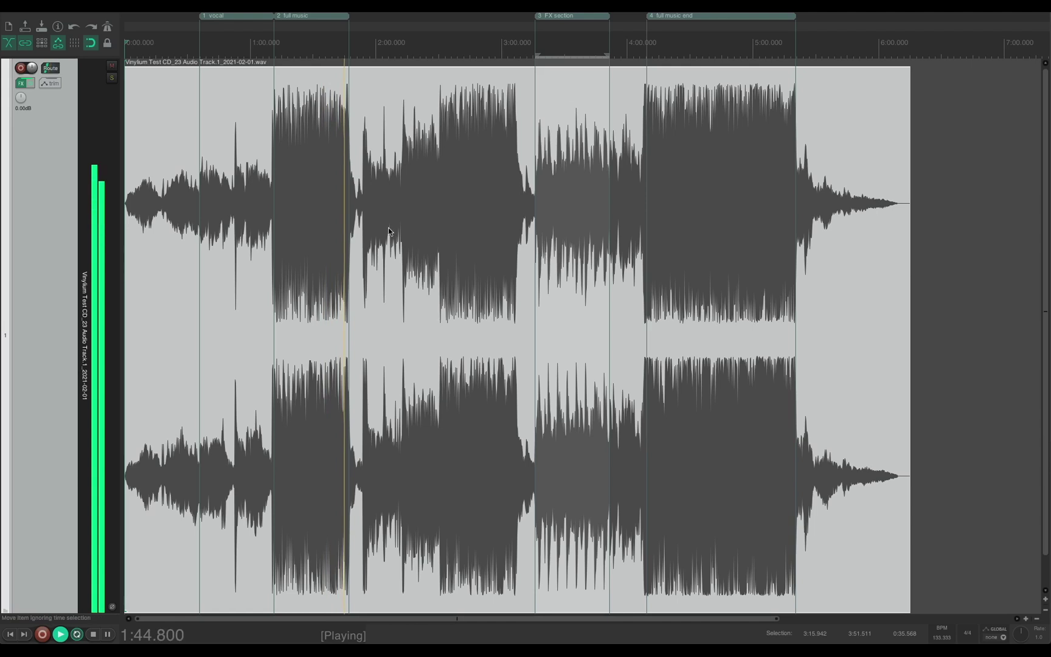
Load TDR SimuLathe CUT on the track and set it up for a 7-inch 45 rpm disc.
{"action": "right_click", "coordinate": [21, 86]}
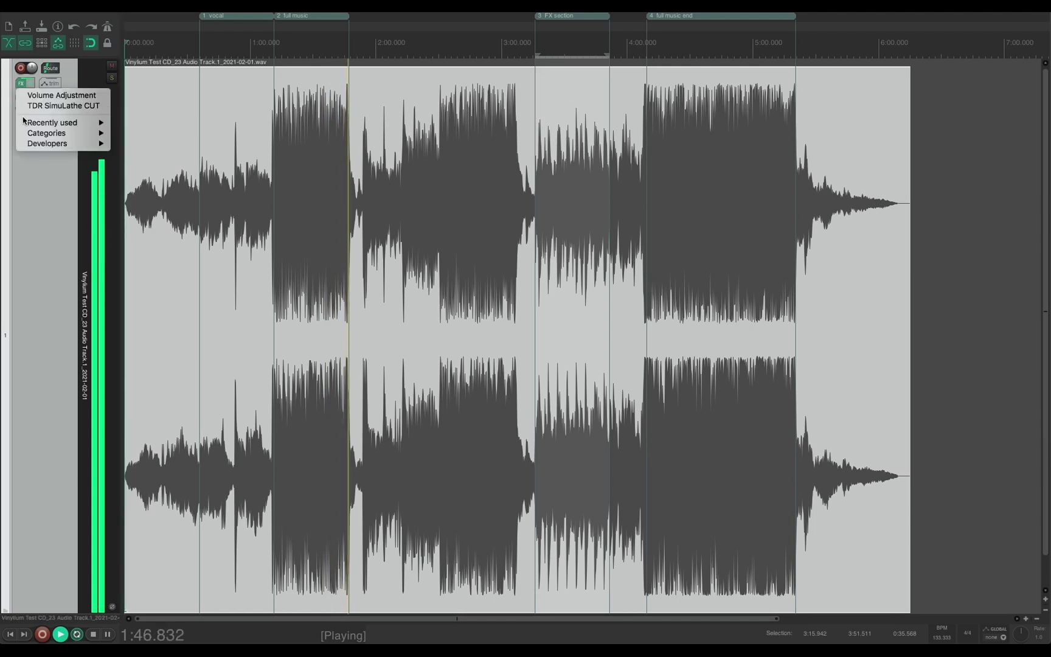
{"action": "left_click", "coordinate": [28, 108]}
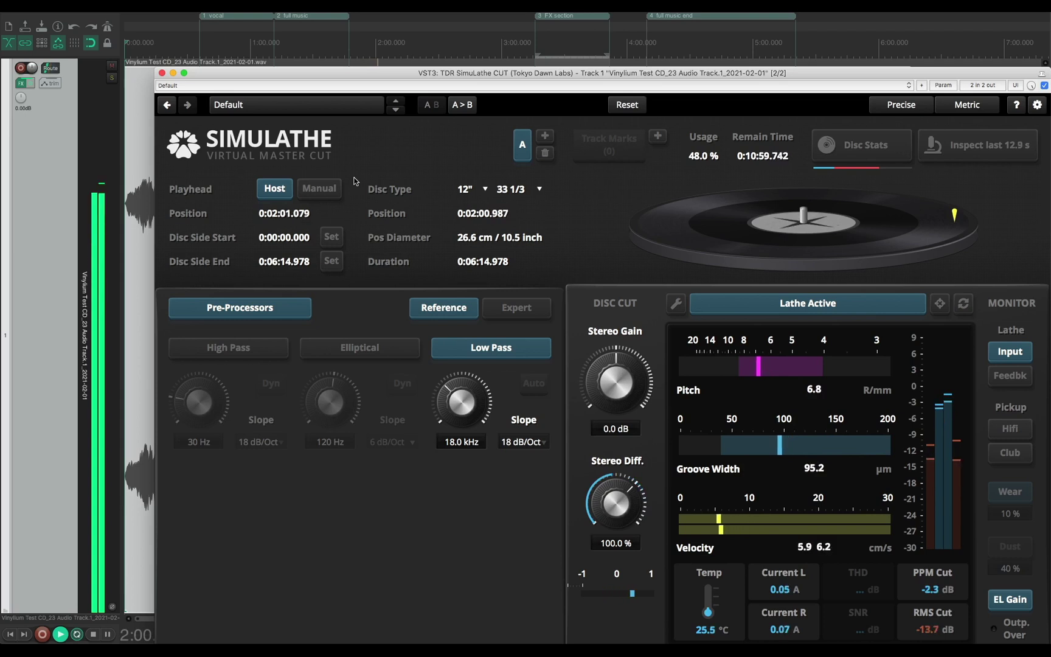
{"action": "left_click", "coordinate": [461, 193]}
{"action": "left_click", "coordinate": [471, 213]}
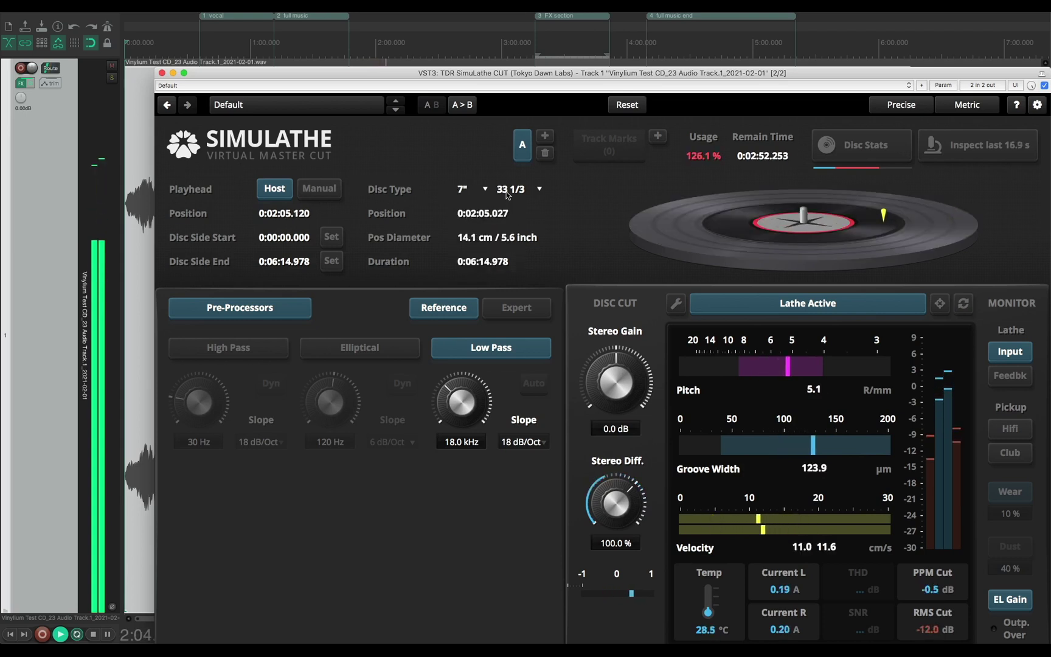
{"action": "left_click", "coordinate": [507, 191]}
{"action": "left_click", "coordinate": [512, 233]}
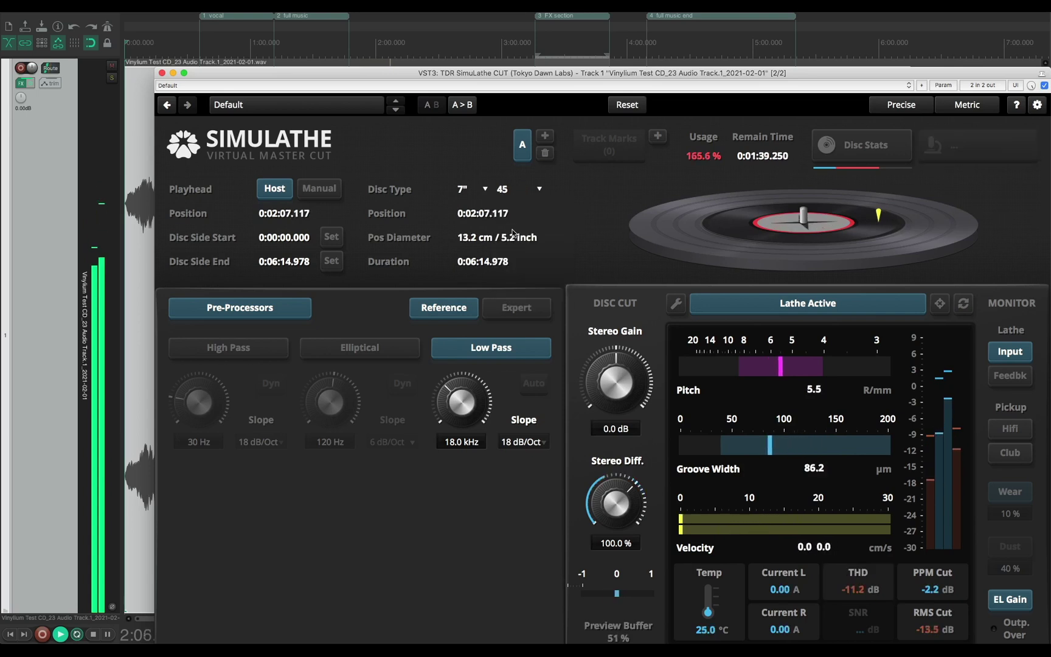
{"action": "left_click", "coordinate": [939, 303]}
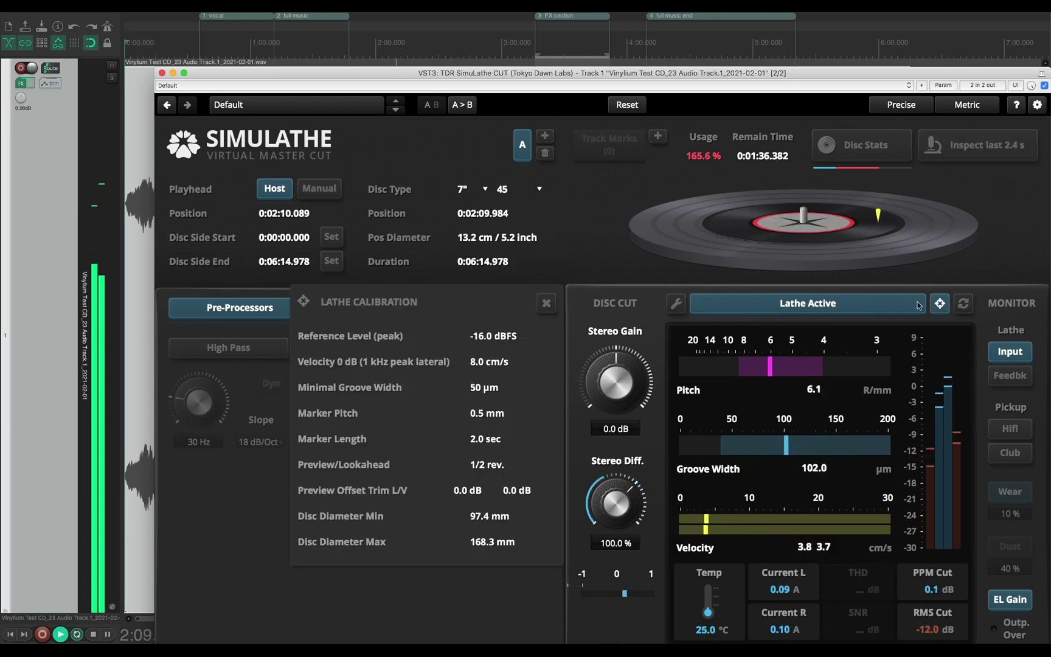
Set the calibration's 0 dB velocity to 7.0 cm/s.
{"action": "double_click", "coordinate": [473, 363]}
{"action": "type", "text": "7"}
{"action": "key", "text": "Return"}
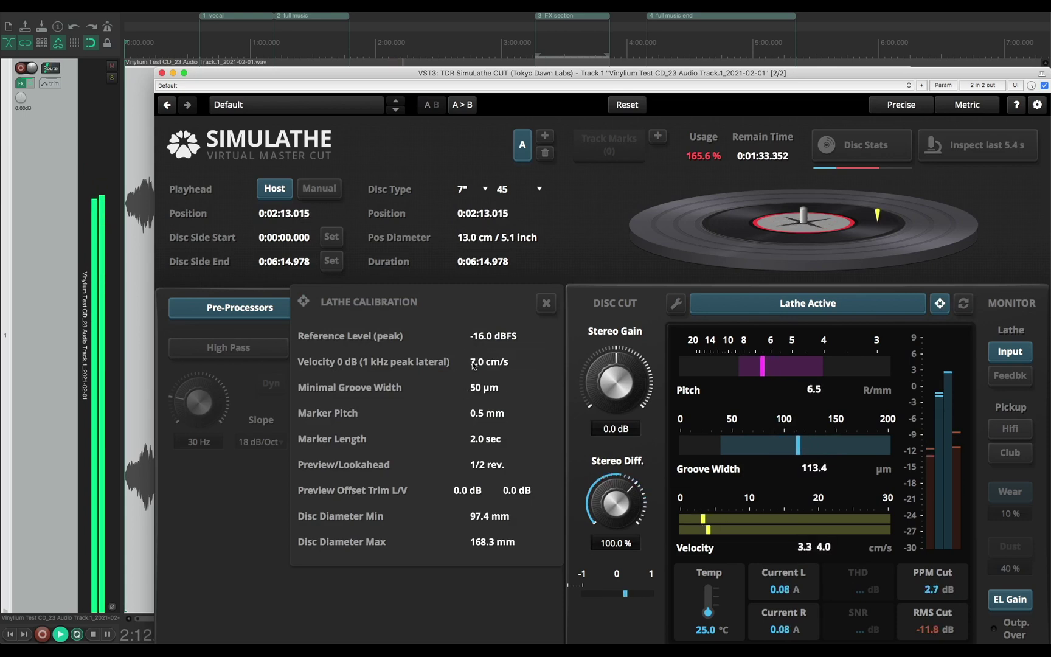
{"action": "left_click", "coordinate": [676, 305]}
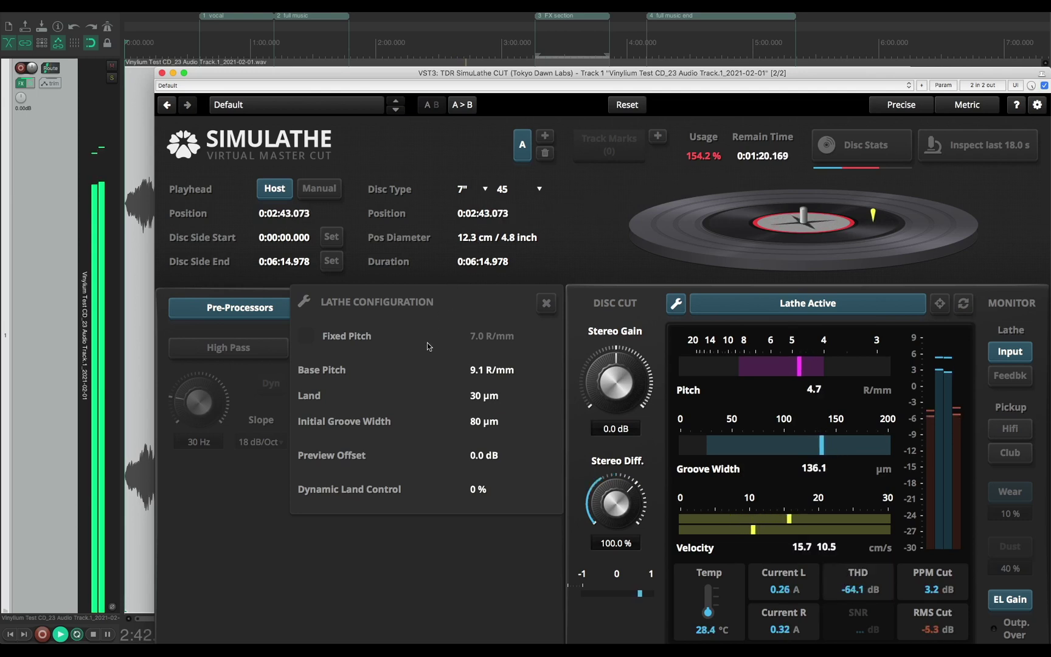
Set initial groove width 65 µm, land 10 µm and dynamic land control 50%.
{"action": "double_click", "coordinate": [474, 422]}
{"action": "type", "text": "65"}
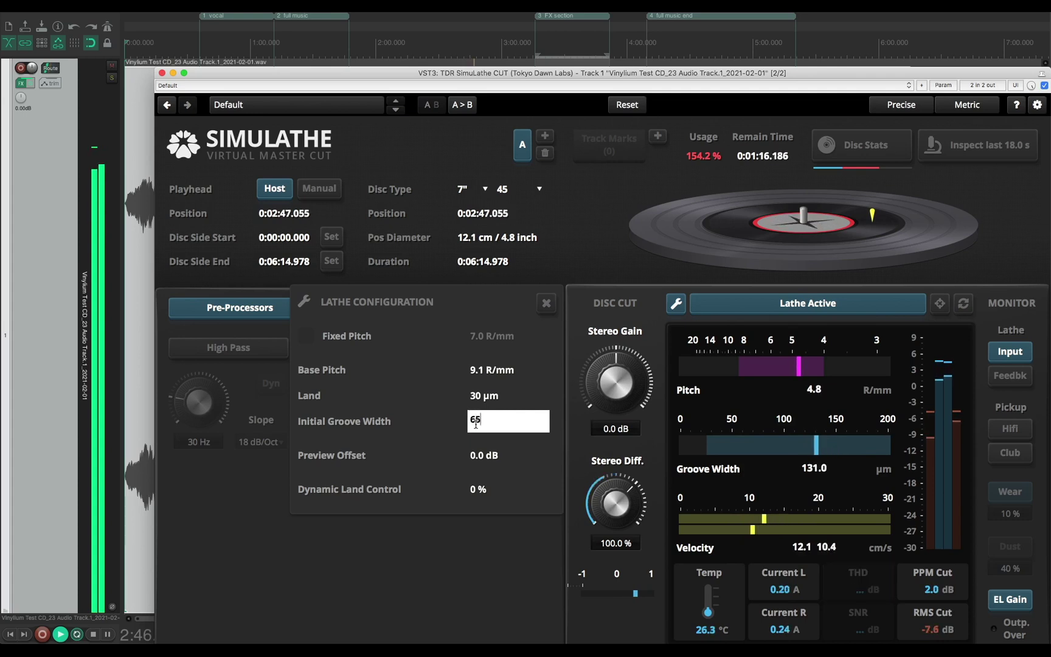
{"action": "key", "text": "Return"}
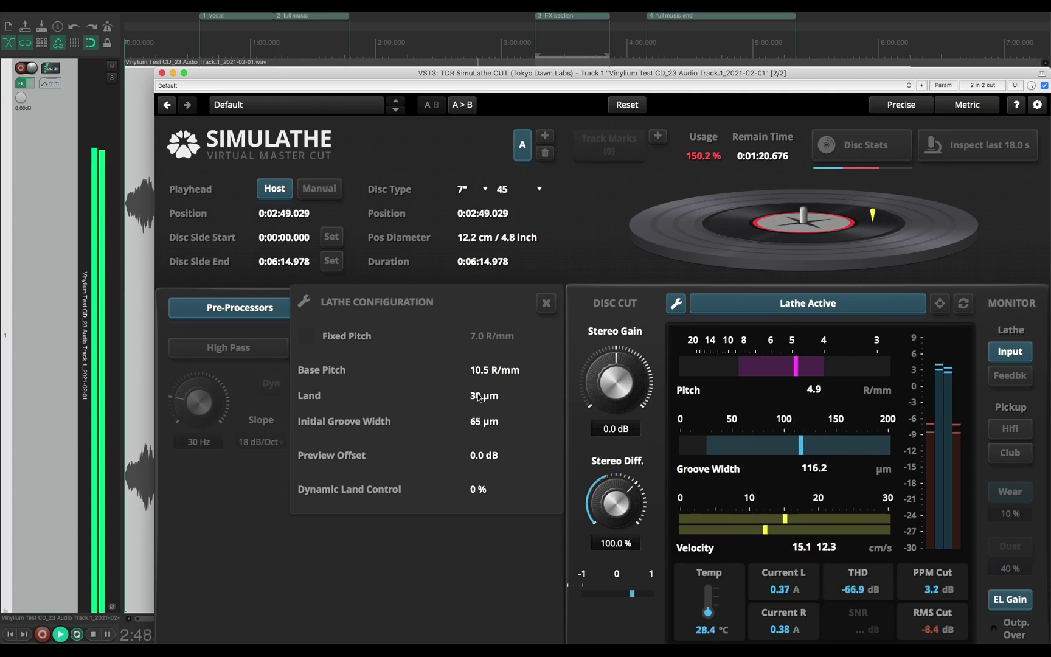
{"action": "double_click", "coordinate": [479, 396]}
{"action": "type", "text": "1"}
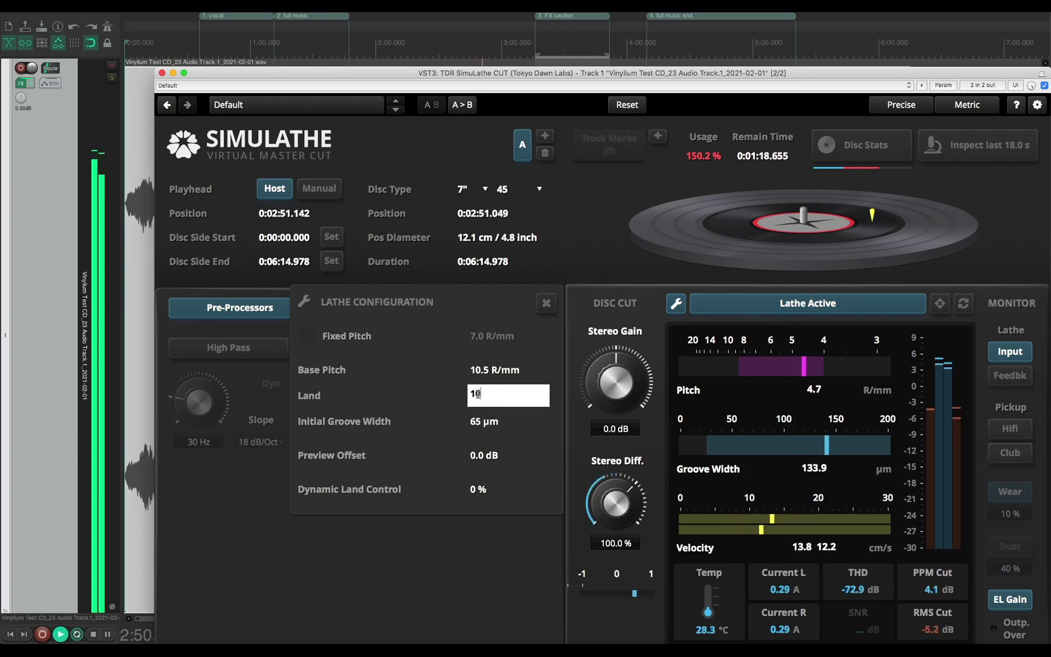
{"action": "type", "text": "0"}
{"action": "key", "text": "Return"}
{"action": "double_click", "coordinate": [473, 488]}
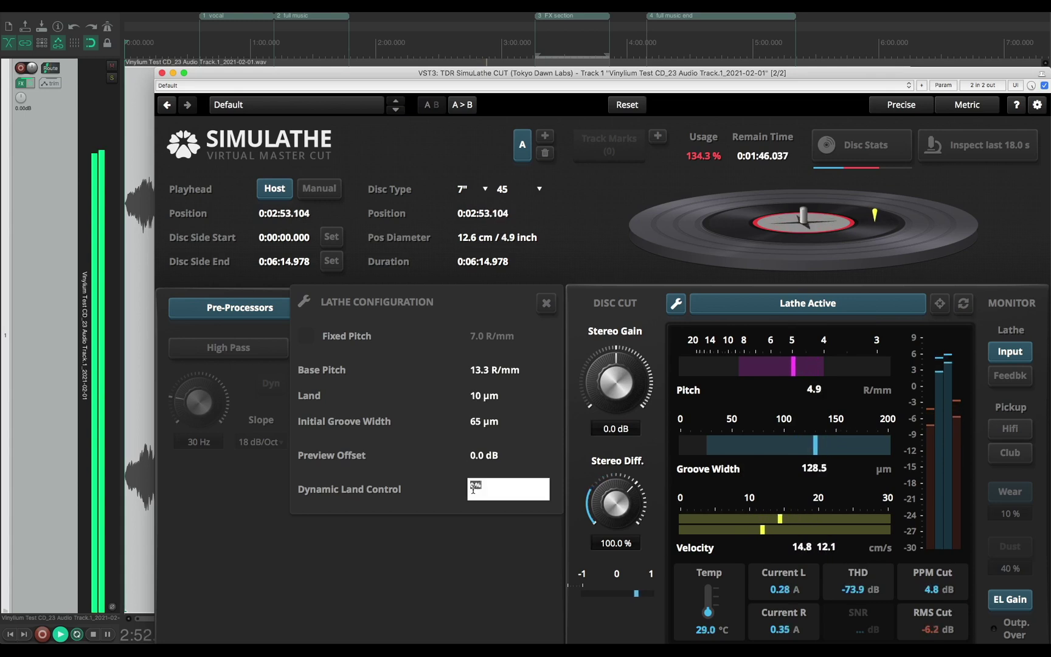
{"action": "key", "text": "Return"}
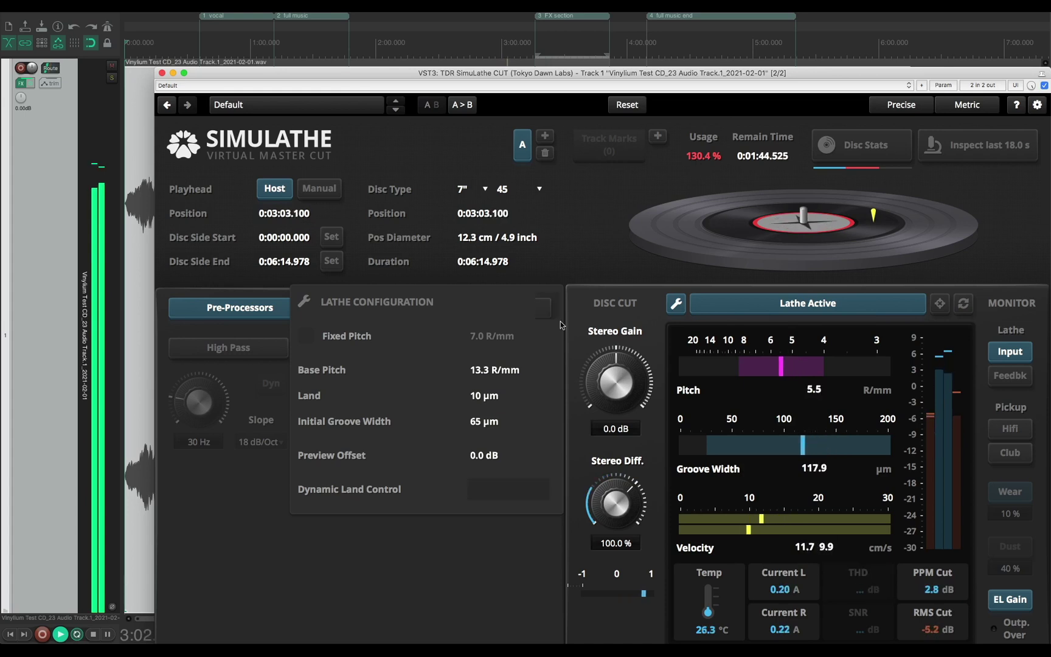
{"action": "left_click", "coordinate": [546, 303]}
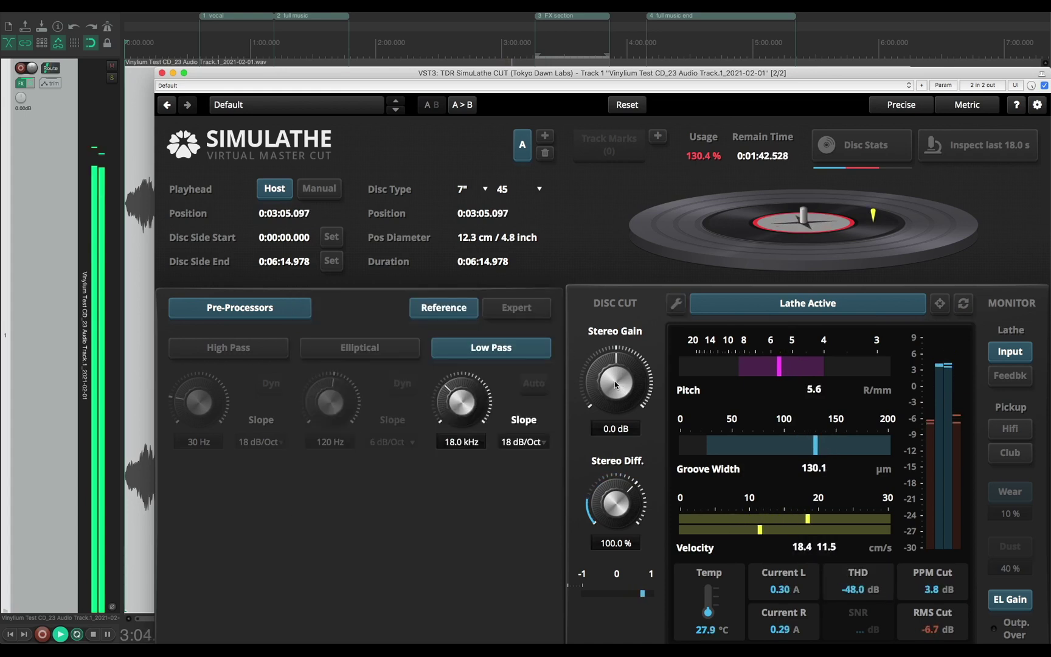
Lower the stereo gain to -4.5 dB and replay from the FX section region.
{"action": "left_click_drag", "start_coordinate": [614, 383], "coordinate": [616, 413]}
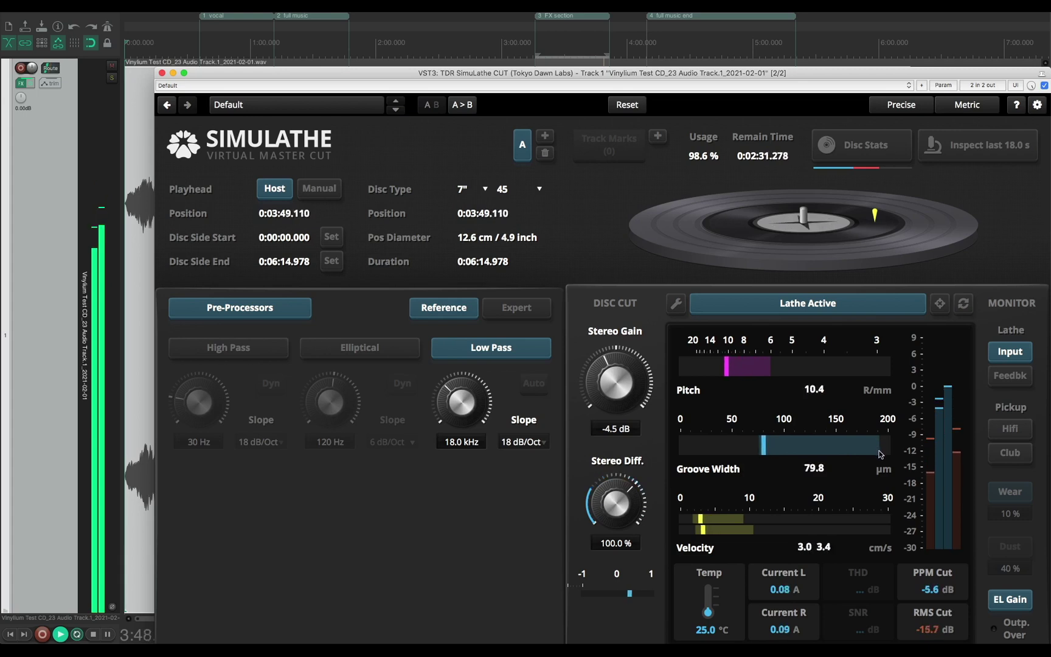
{"action": "key", "text": "space"}
{"action": "left_click", "coordinate": [565, 19]}
{"action": "key", "text": "space"}
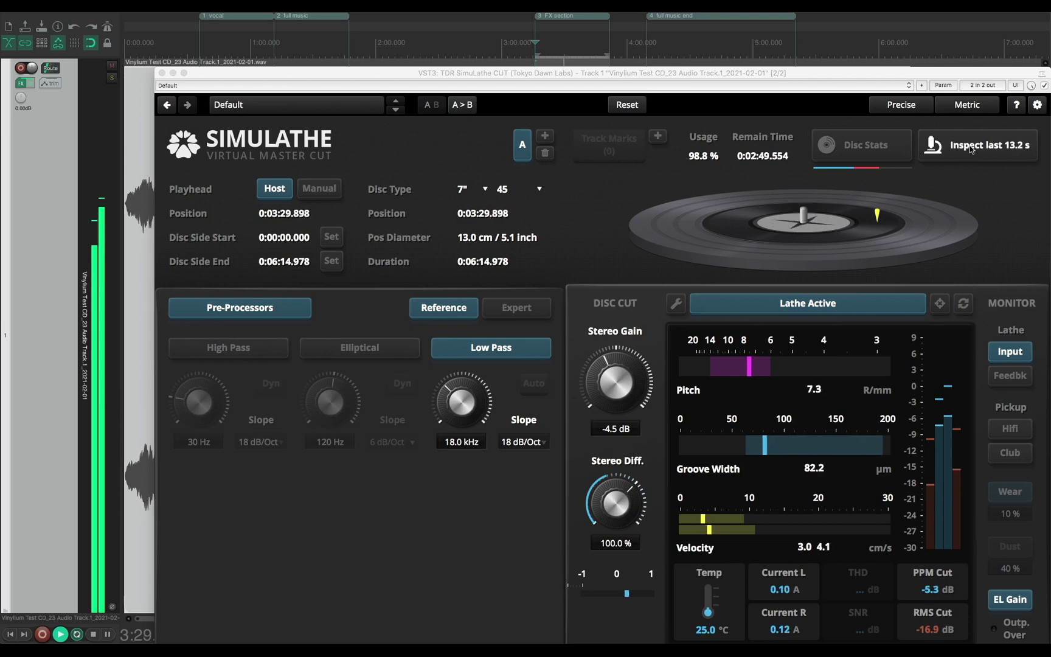
{"action": "left_click", "coordinate": [969, 145]}
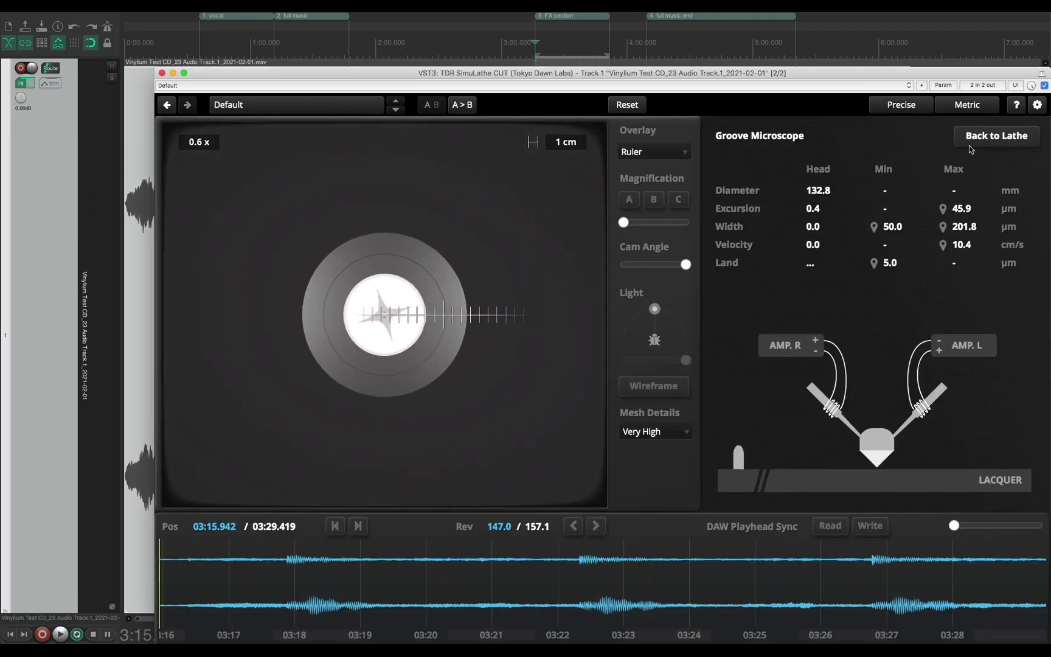
View the recent grooves at 203x at their widest point, then enable the high-pass filter.
{"action": "left_click", "coordinate": [677, 204]}
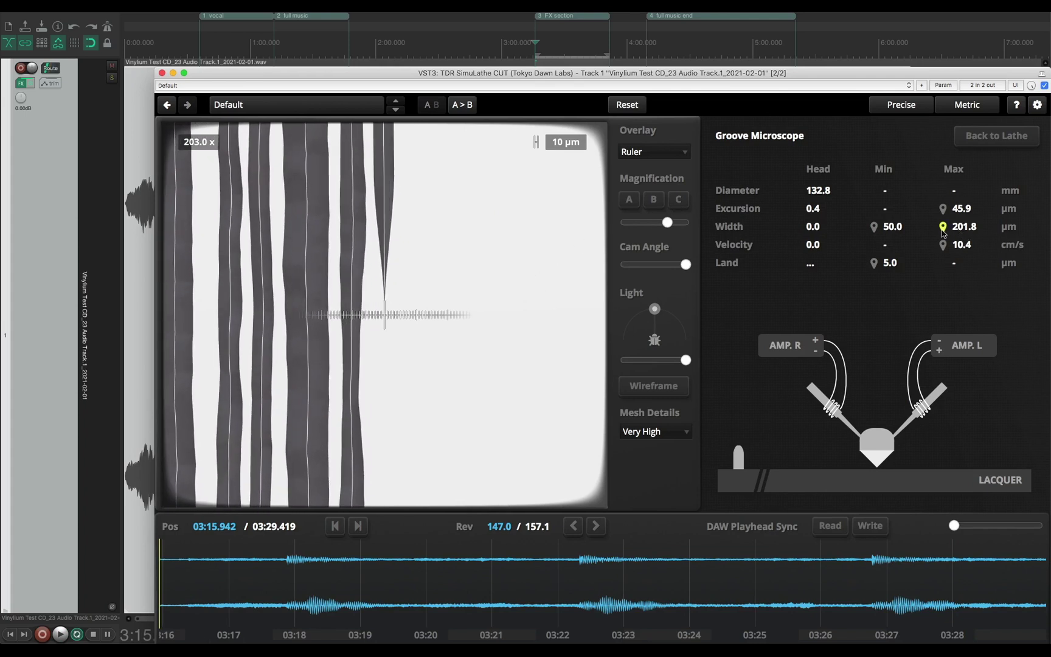
{"action": "left_click", "coordinate": [943, 228]}
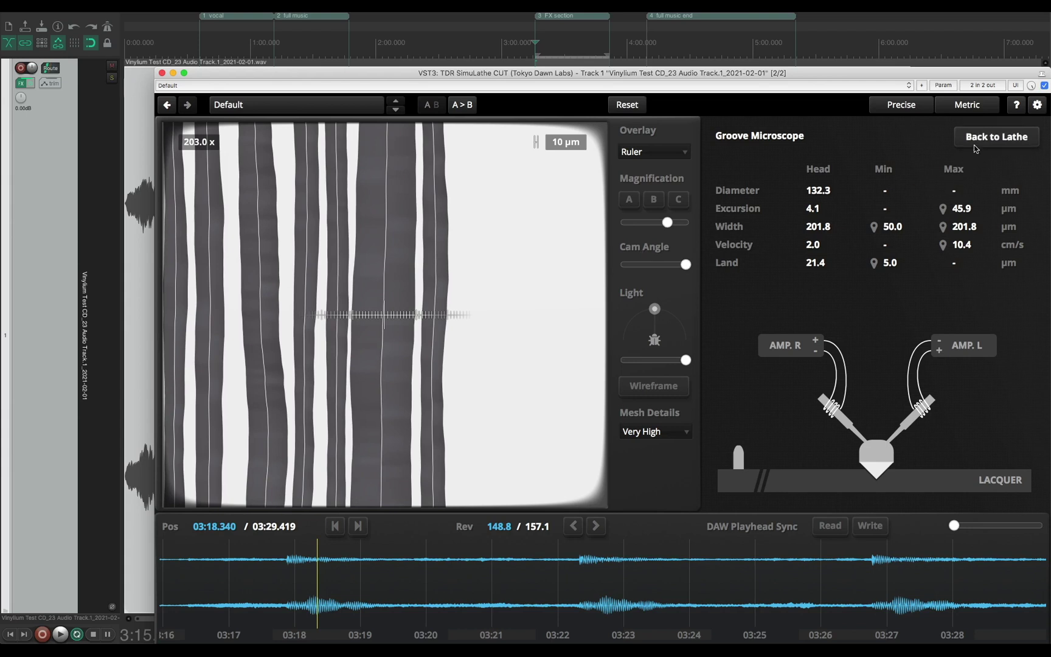
{"action": "left_click", "coordinate": [974, 146]}
{"action": "left_click", "coordinate": [267, 355]}
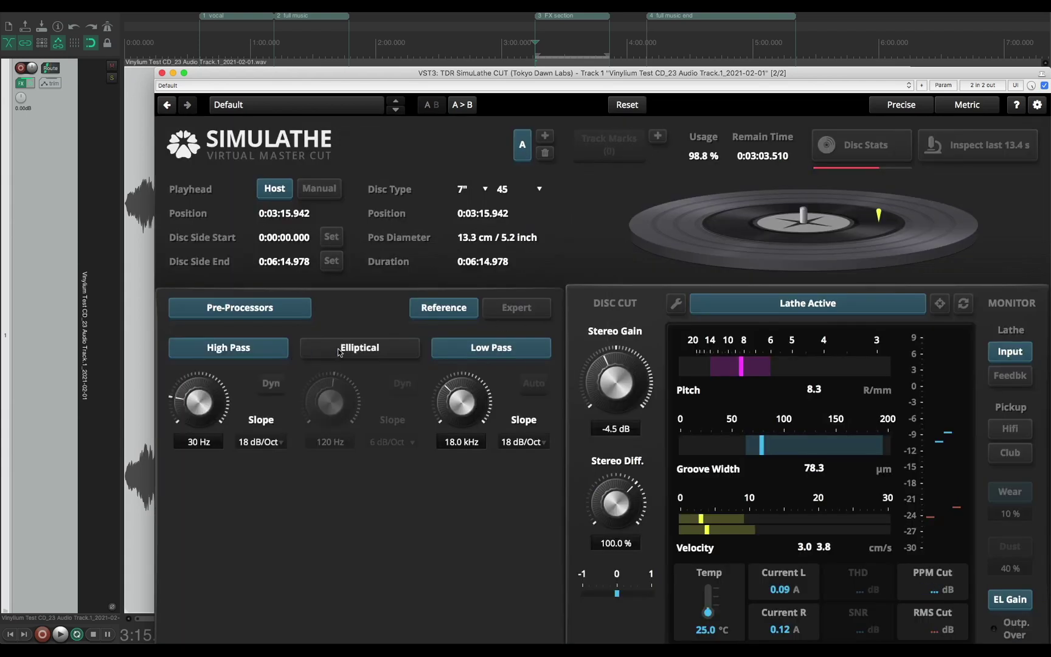
Enable the 120 Hz elliptical filter and resume playback.
{"action": "left_click", "coordinate": [340, 352]}
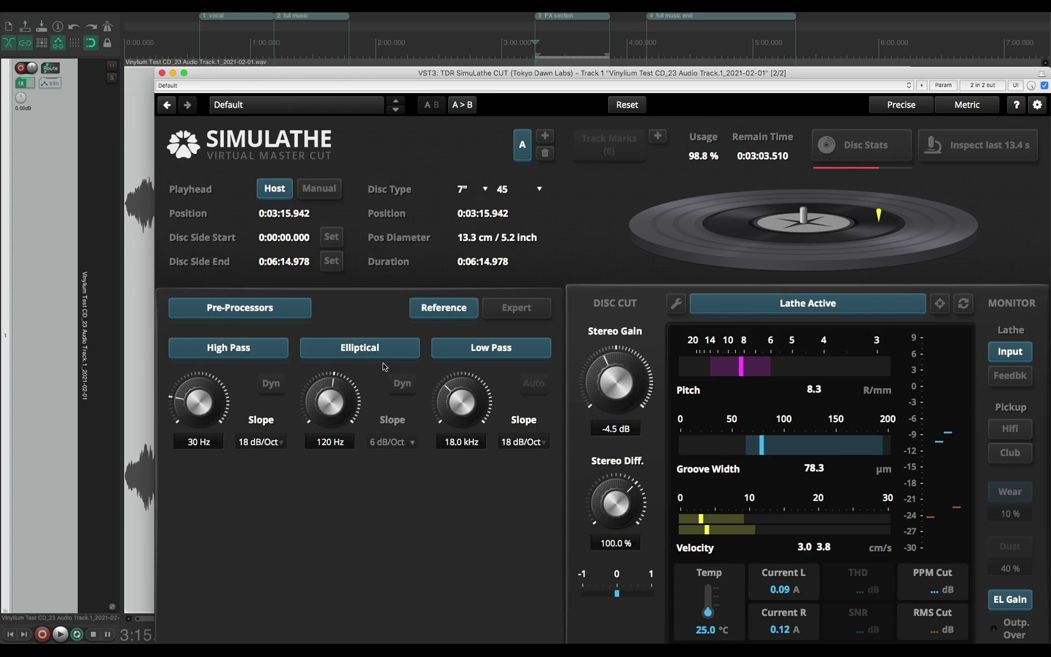
{"action": "key", "text": "space"}
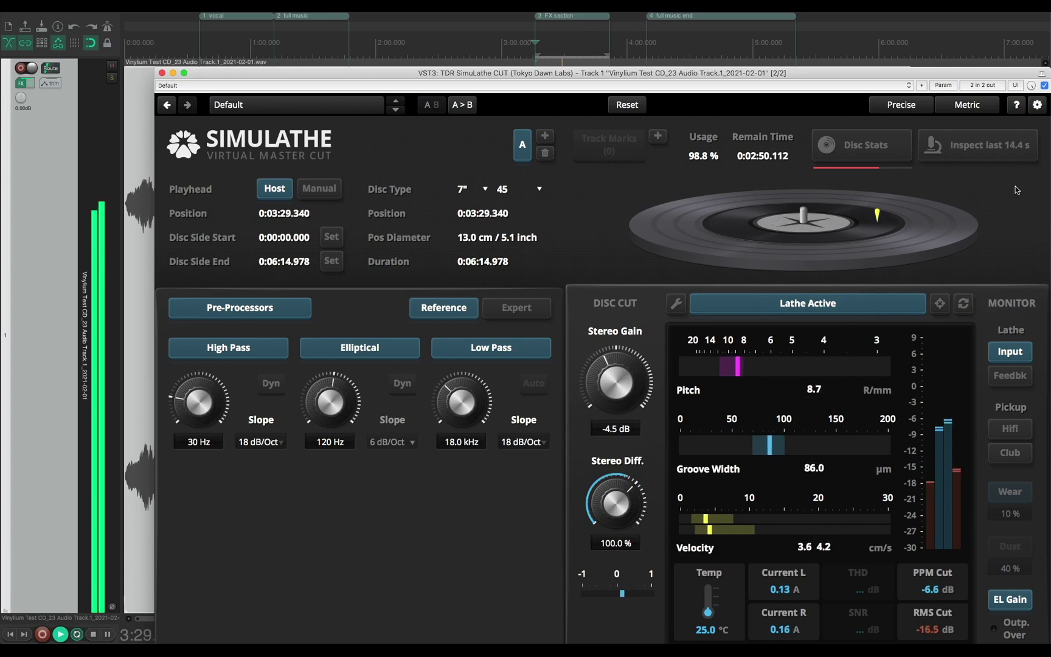
Inspect the filtered grooves at their maximum-width points, peaking at 103.9 µm.
{"action": "left_click", "coordinate": [975, 146]}
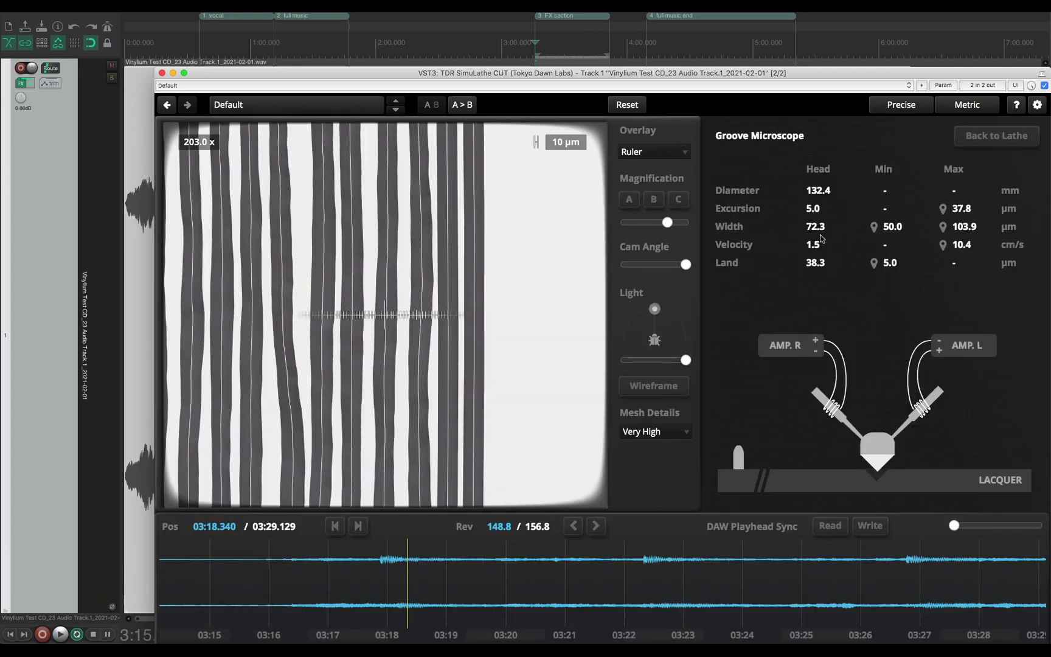
{"action": "left_click", "coordinate": [943, 227]}
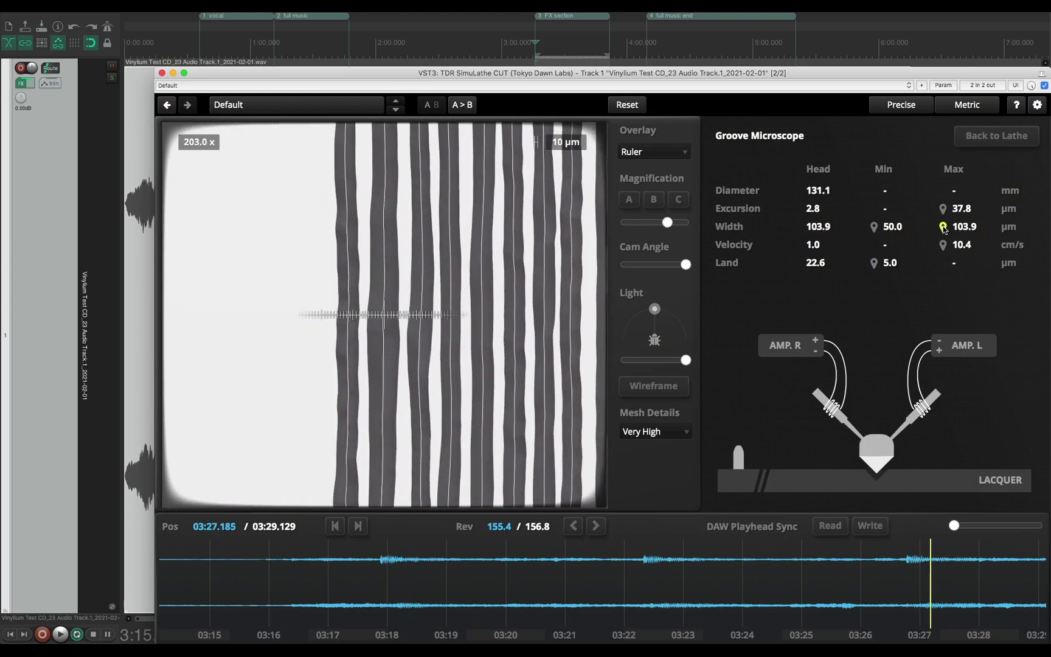
{"action": "left_click", "coordinate": [943, 226]}
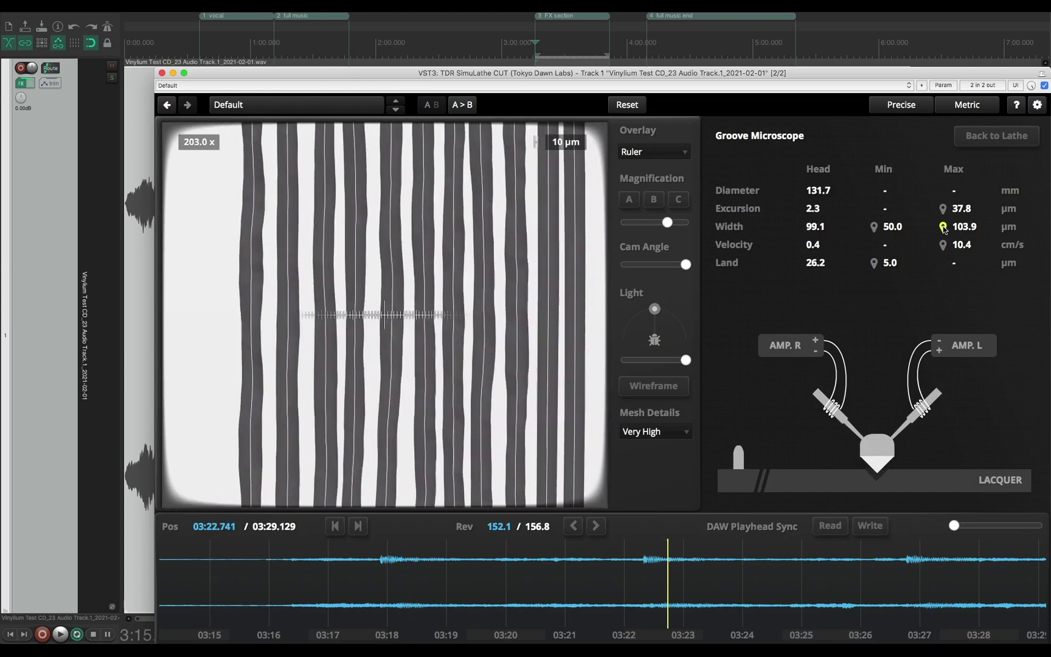
{"action": "left_click", "coordinate": [943, 227]}
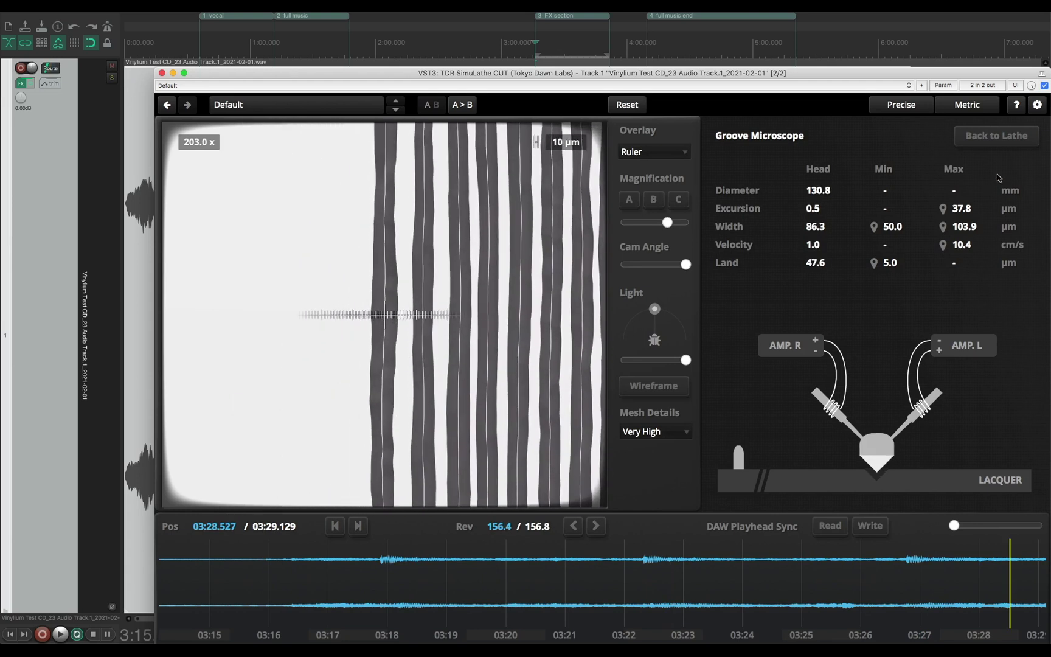
{"action": "left_click", "coordinate": [1023, 141]}
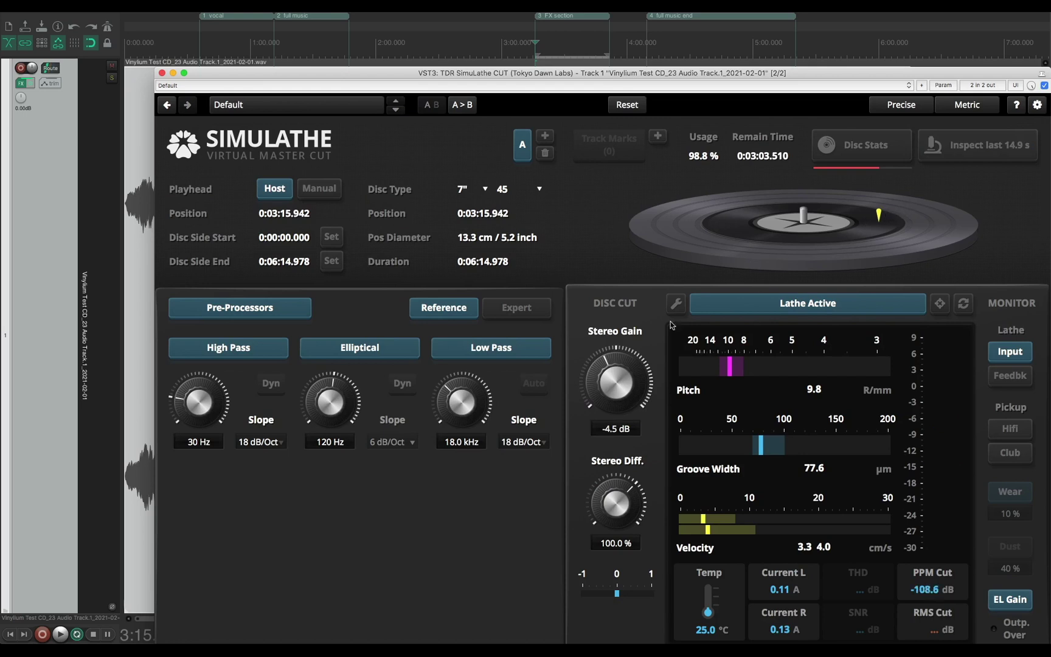
Engage the width limiter at 100 µm and play from the '4 full music end' region.
{"action": "left_click", "coordinate": [516, 313]}
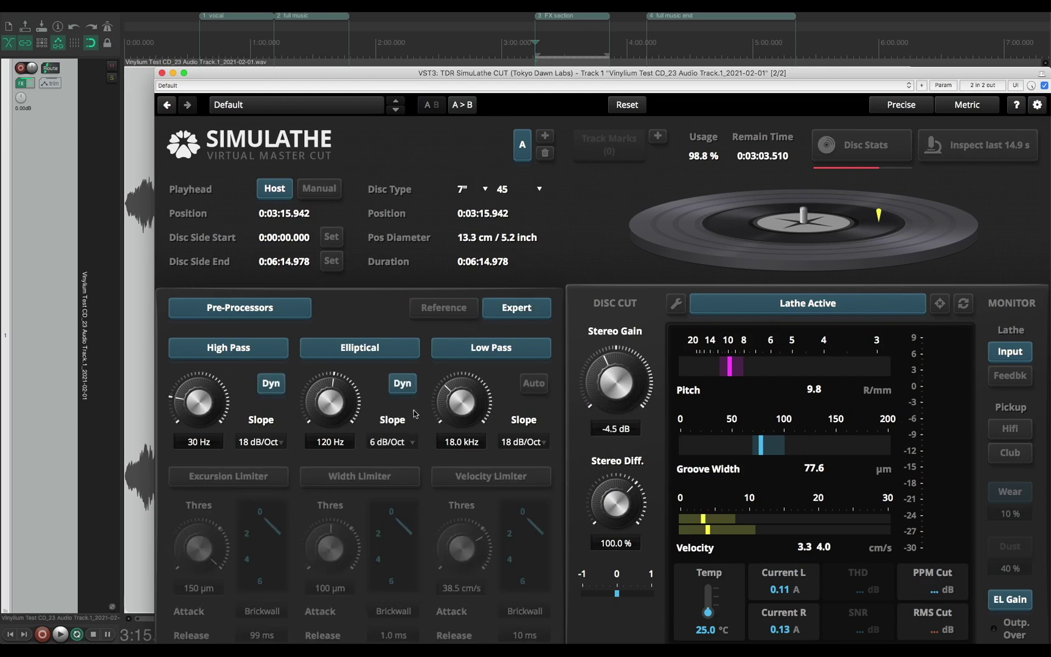
{"action": "left_click", "coordinate": [360, 477]}
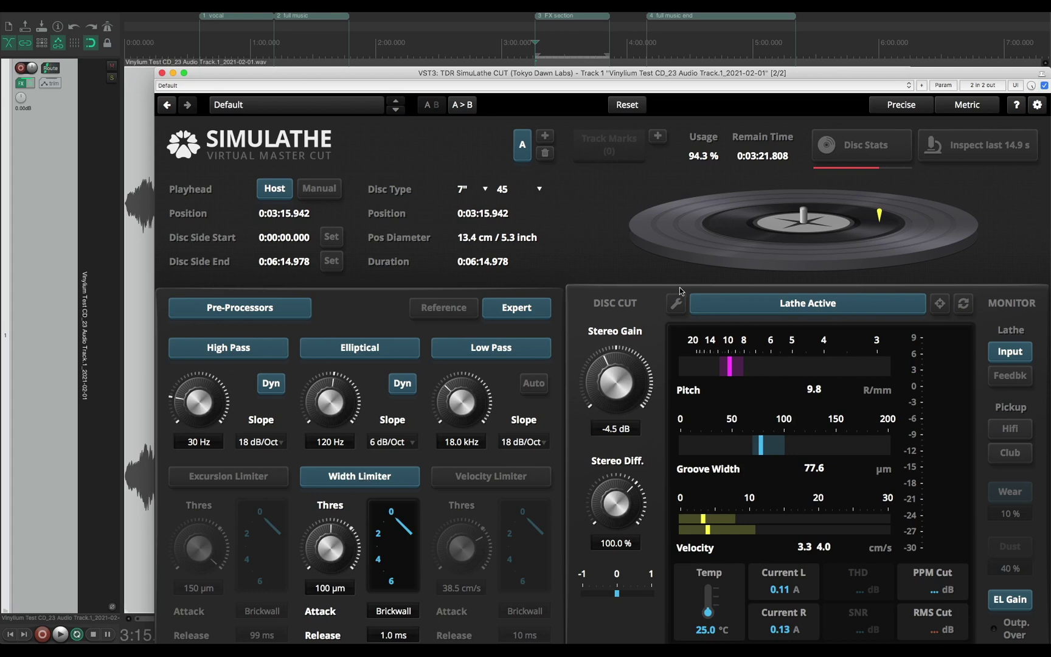
{"action": "key", "text": "space"}
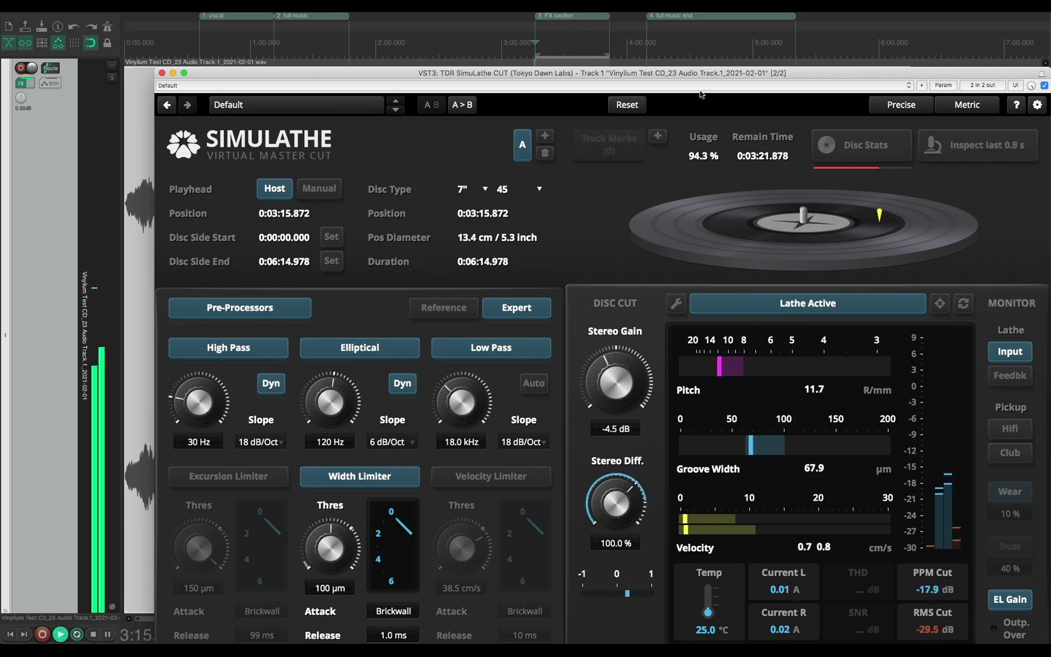
{"action": "left_click", "coordinate": [708, 15]}
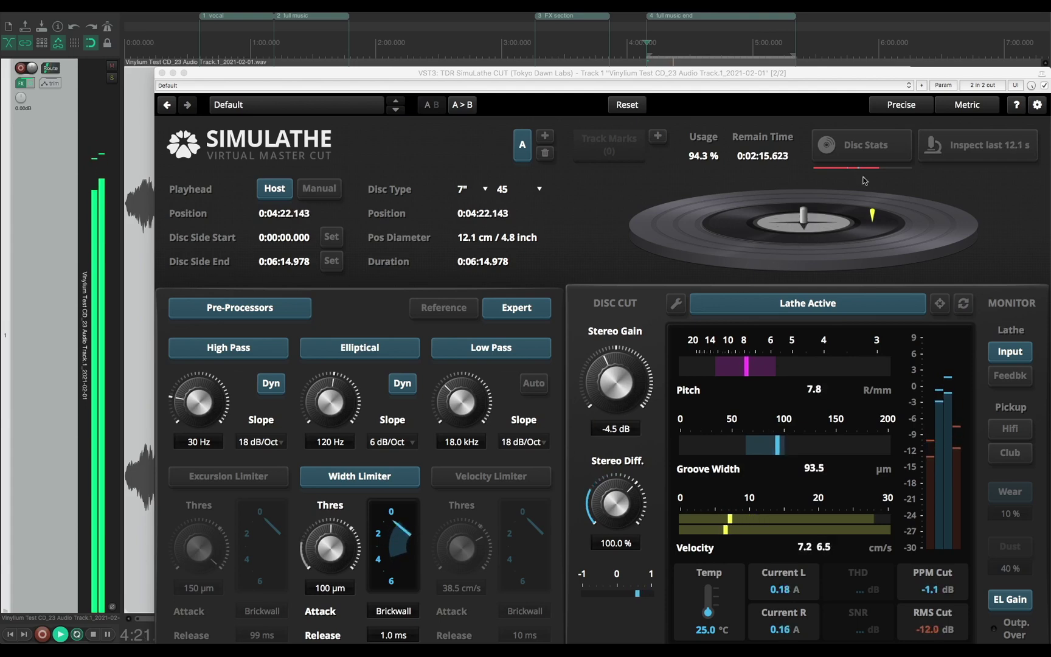
{"action": "left_click", "coordinate": [863, 156]}
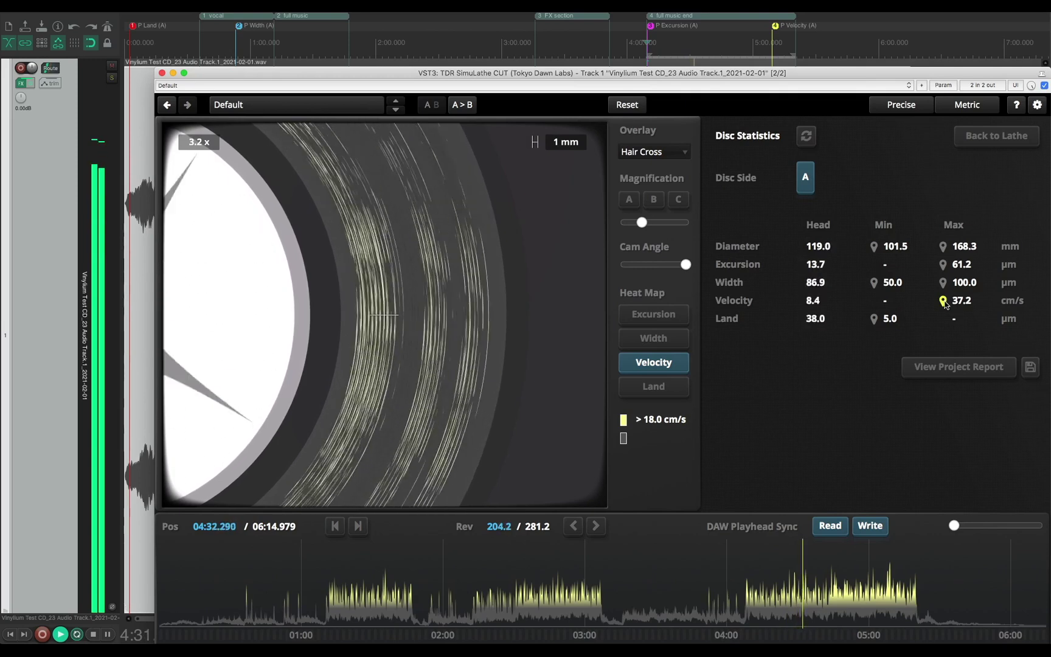
Leave the disc statistics, velocity peaking at 37.2 cm/s, for the main lathe view.
{"action": "left_click", "coordinate": [990, 140]}
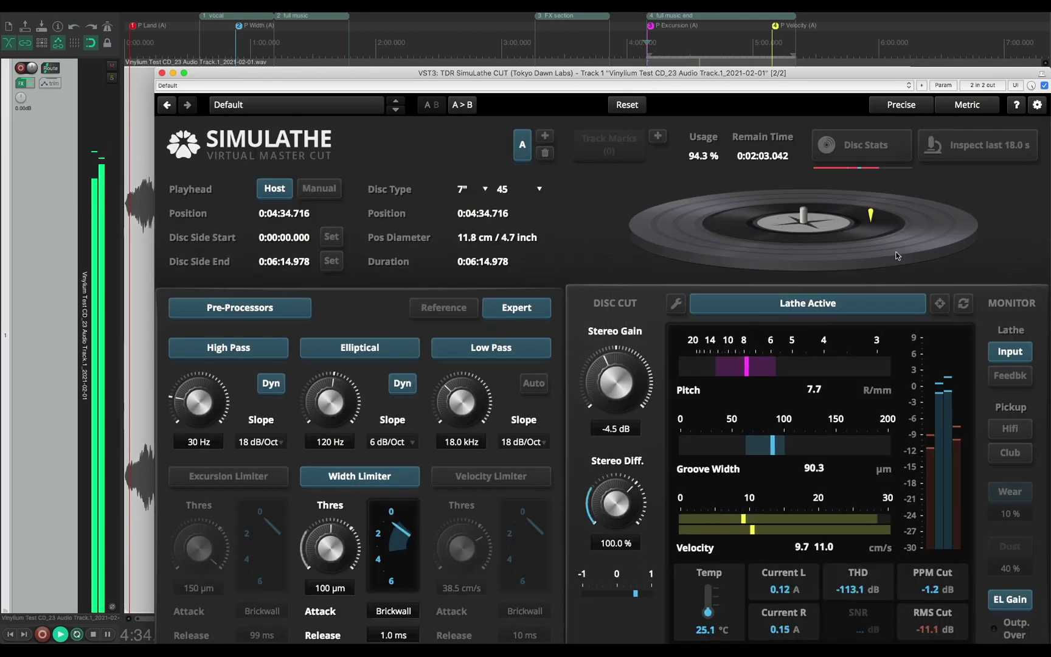
Engage the velocity limiter at 38.5 cm/s and stop playback.
{"action": "left_click", "coordinate": [504, 482]}
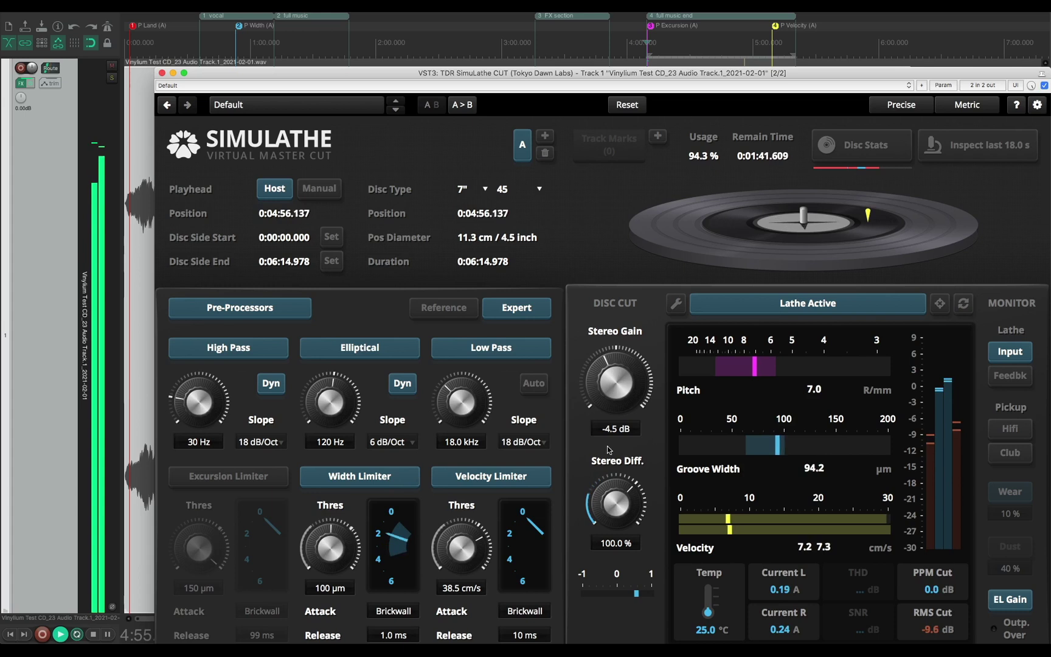
{"action": "key", "text": "space"}
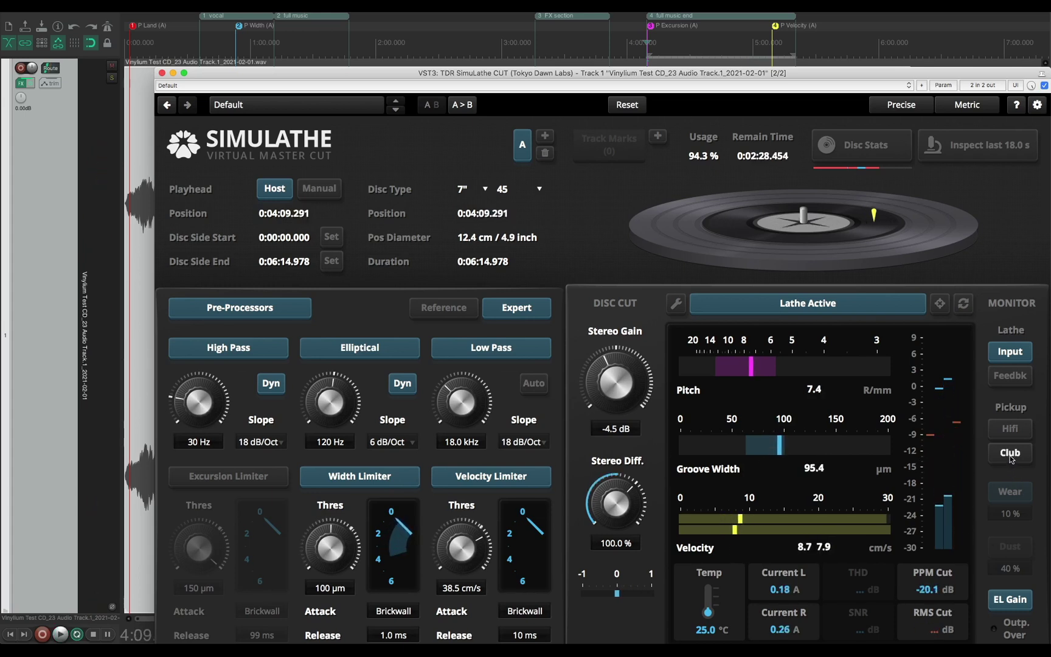
Play the cut through the Club pickup at 10% wear, comparing it against the lathe Input.
{"action": "left_click", "coordinate": [1010, 457]}
{"action": "key", "text": "space"}
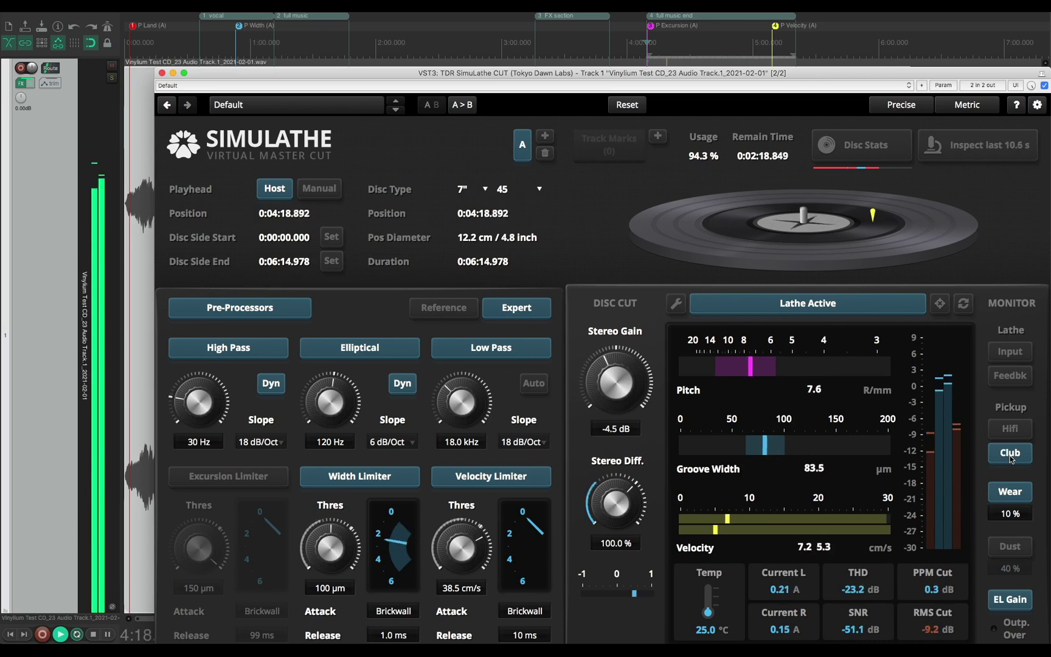
{"action": "left_click", "coordinate": [1008, 352]}
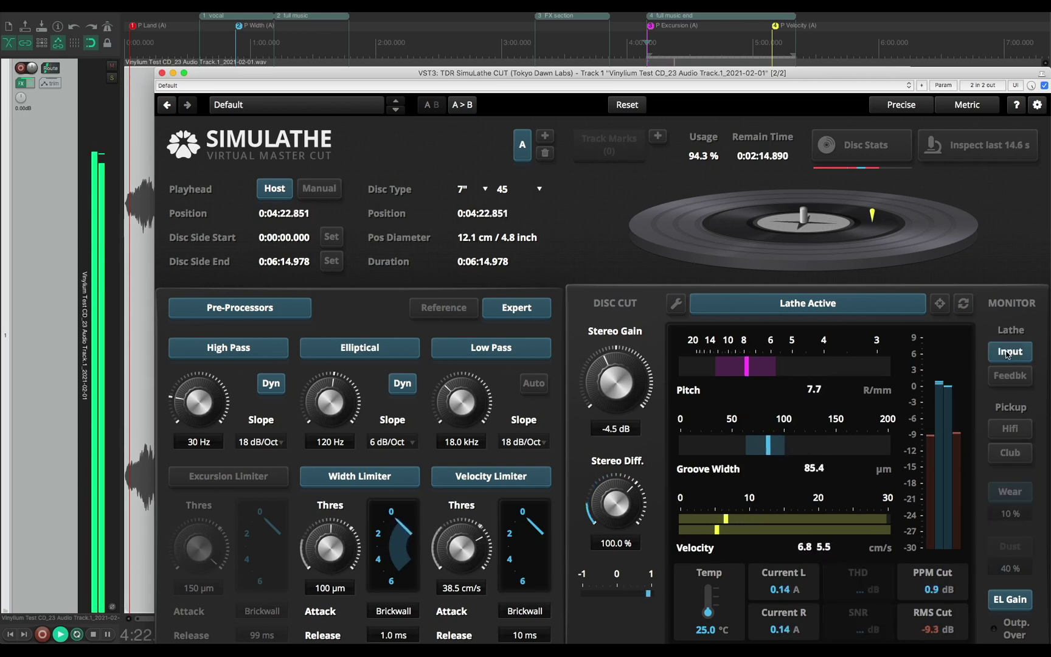
{"action": "left_click", "coordinate": [1019, 454]}
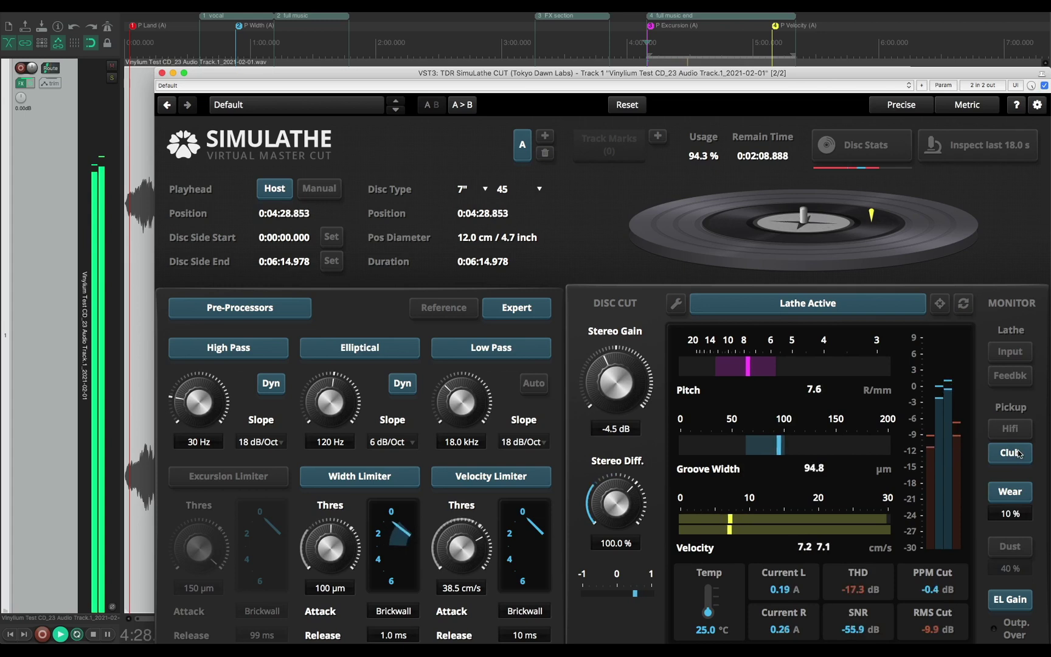
Enter -5.0 dB, then -6.0 dB as the Stereo Gain value, dismissing the registration banner in between.
{"action": "left_click", "coordinate": [610, 429]}
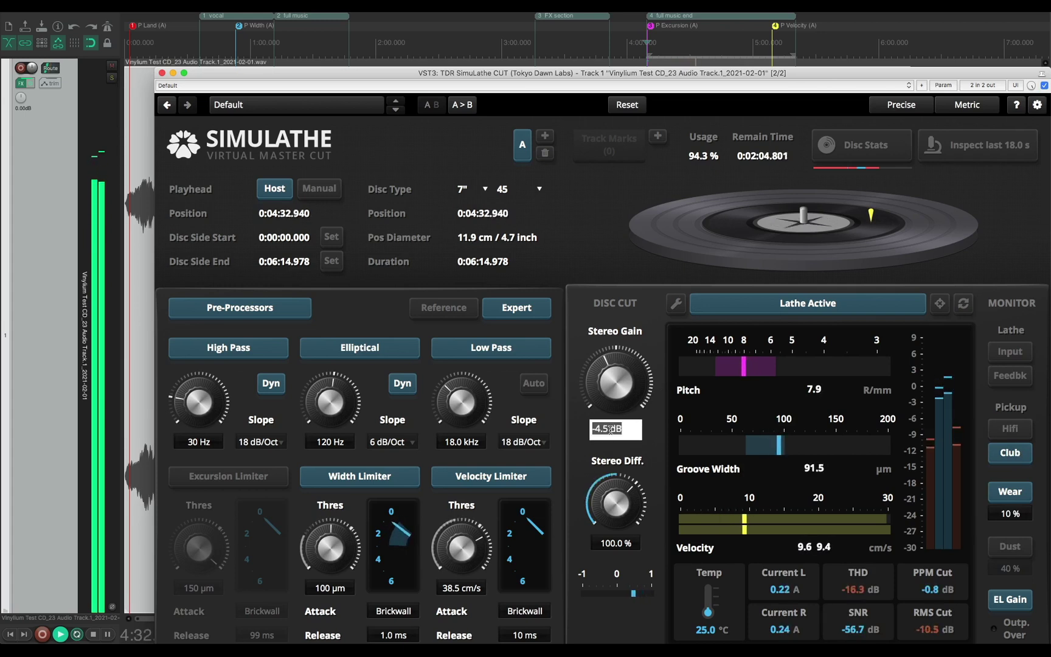
{"action": "key", "text": "Return"}
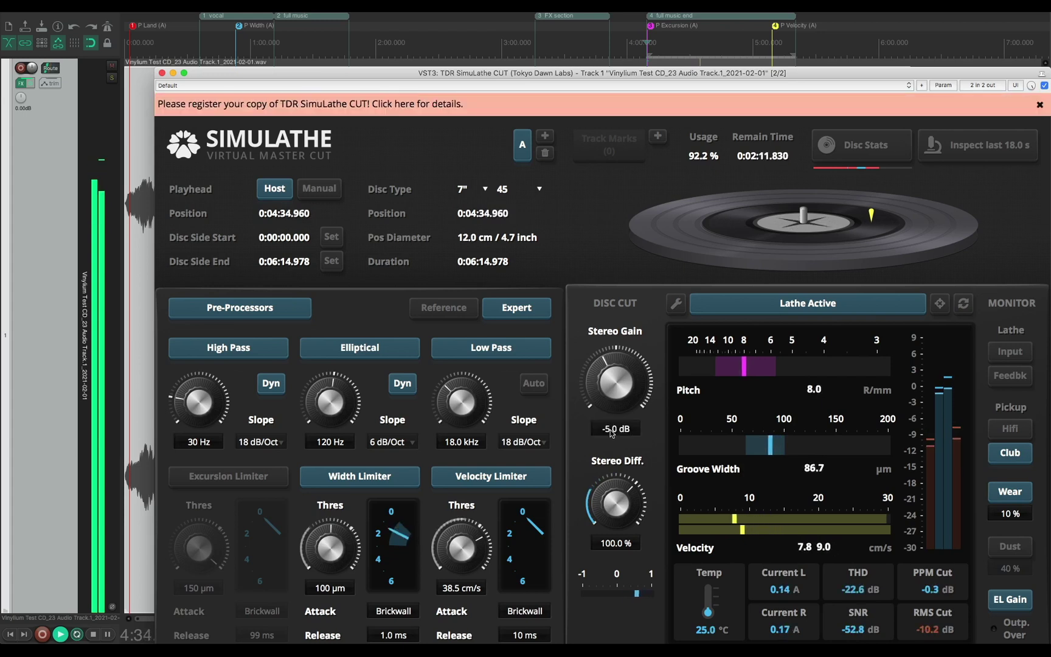
{"action": "left_click", "coordinate": [609, 429]}
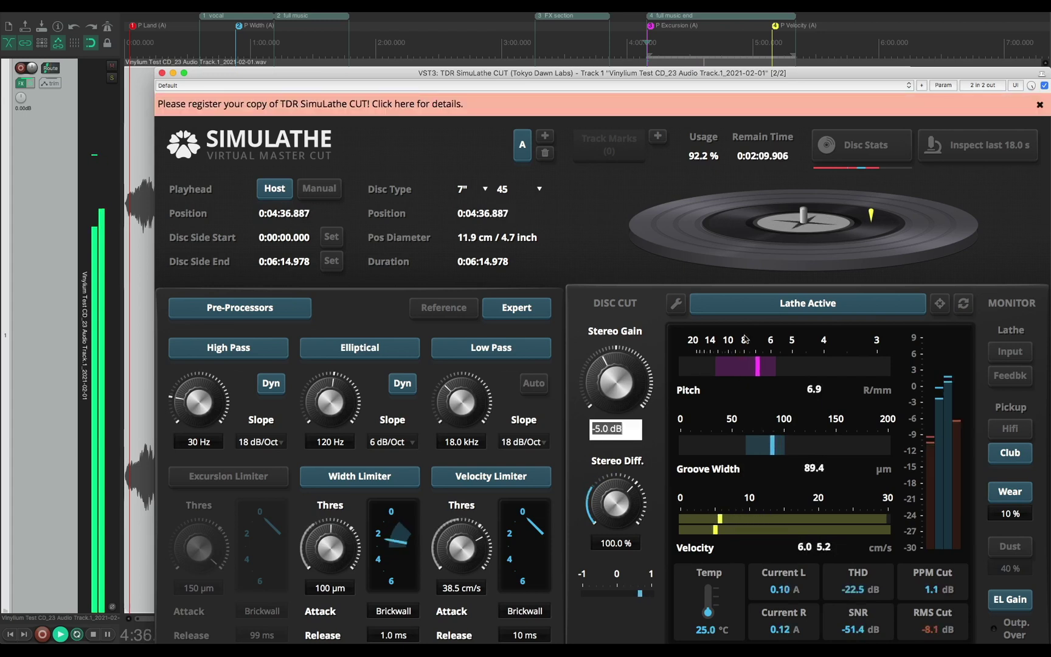
{"action": "left_click", "coordinate": [1039, 105]}
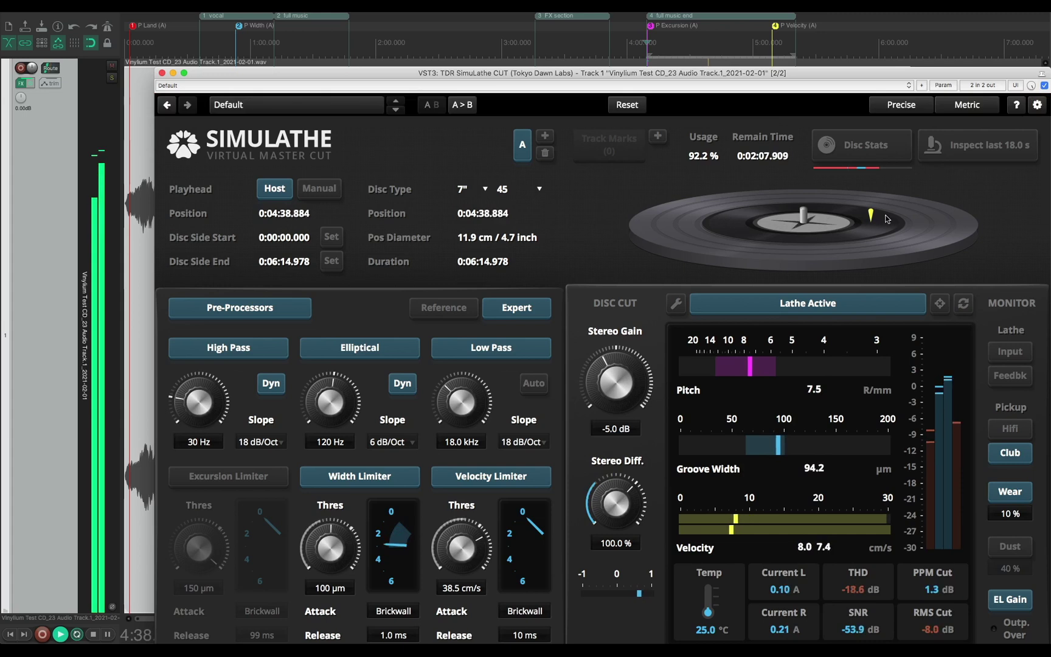
{"action": "double_click", "coordinate": [608, 429]}
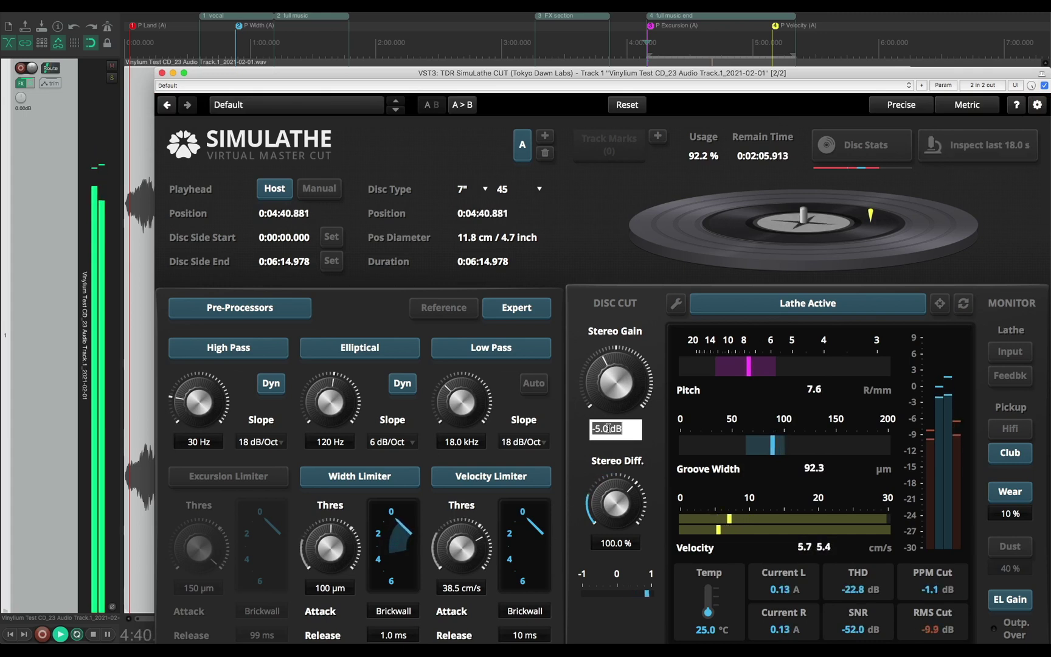
{"action": "type", "text": "-6"}
{"action": "key", "text": "Return"}
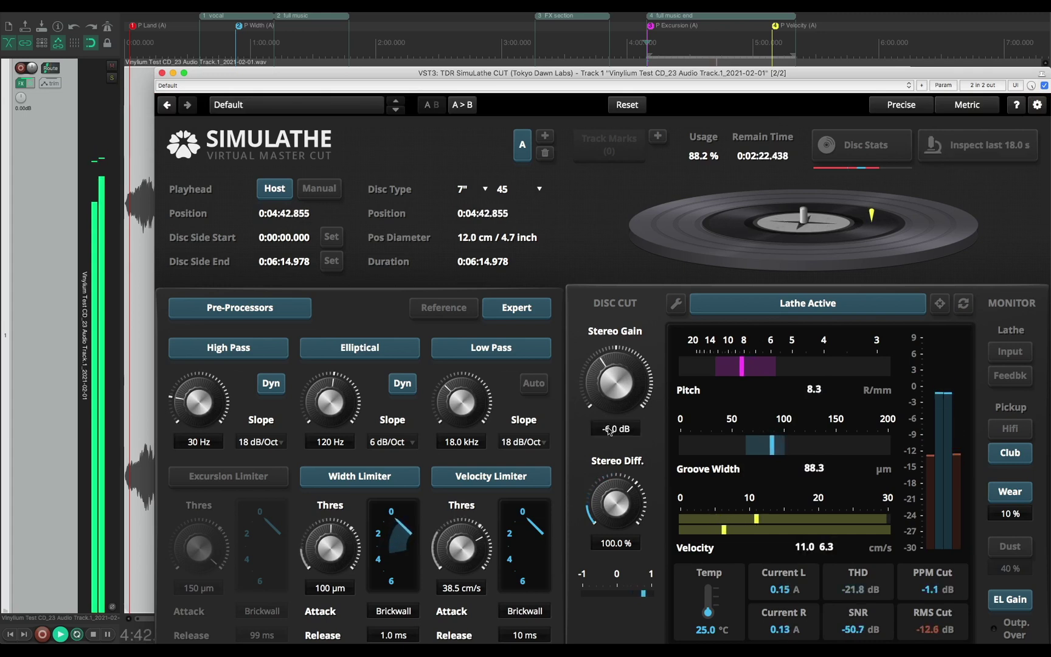